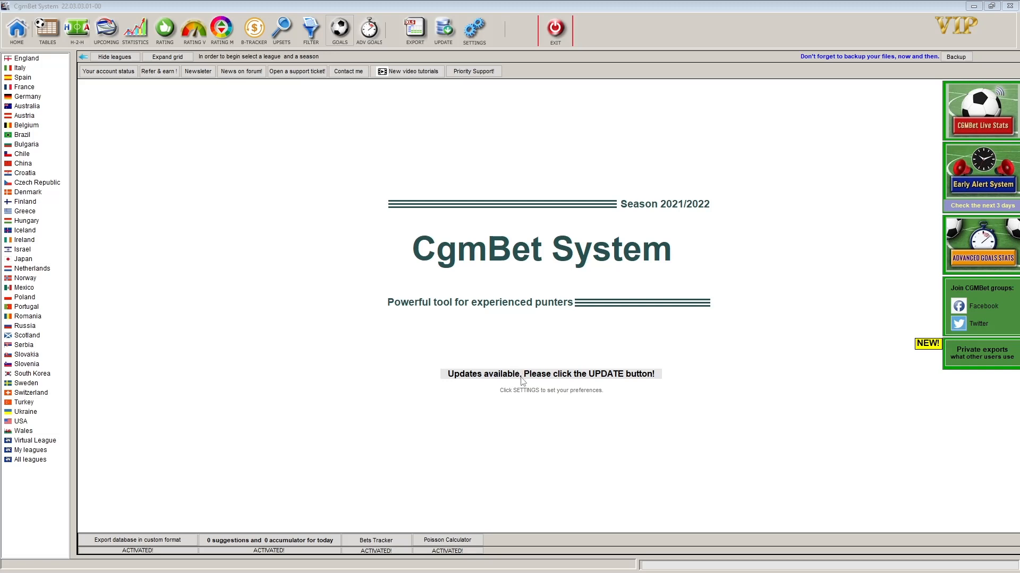
Download and apply the available update files, accepting the required software restart.
left_click(441, 40)
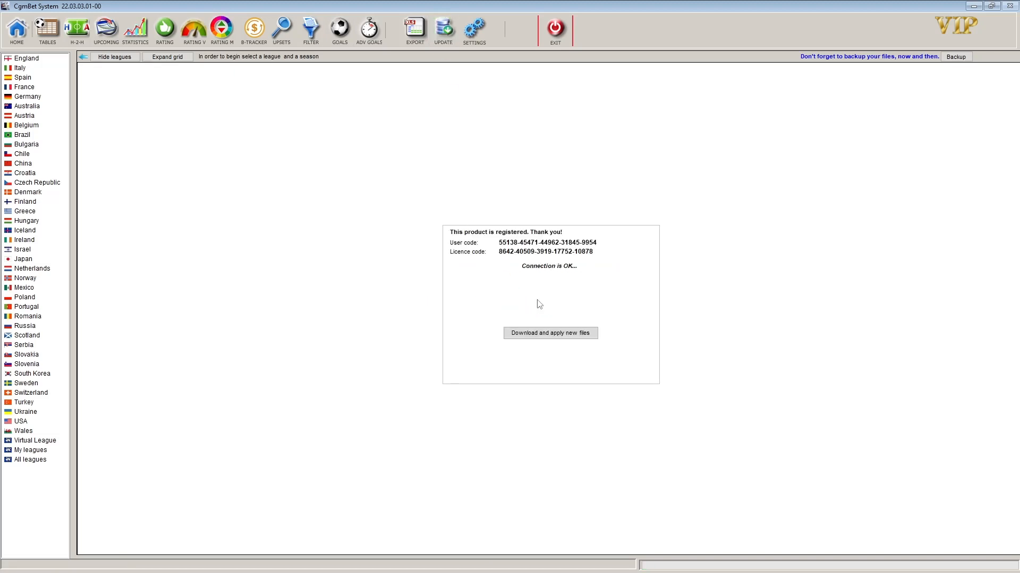
left_click(549, 337)
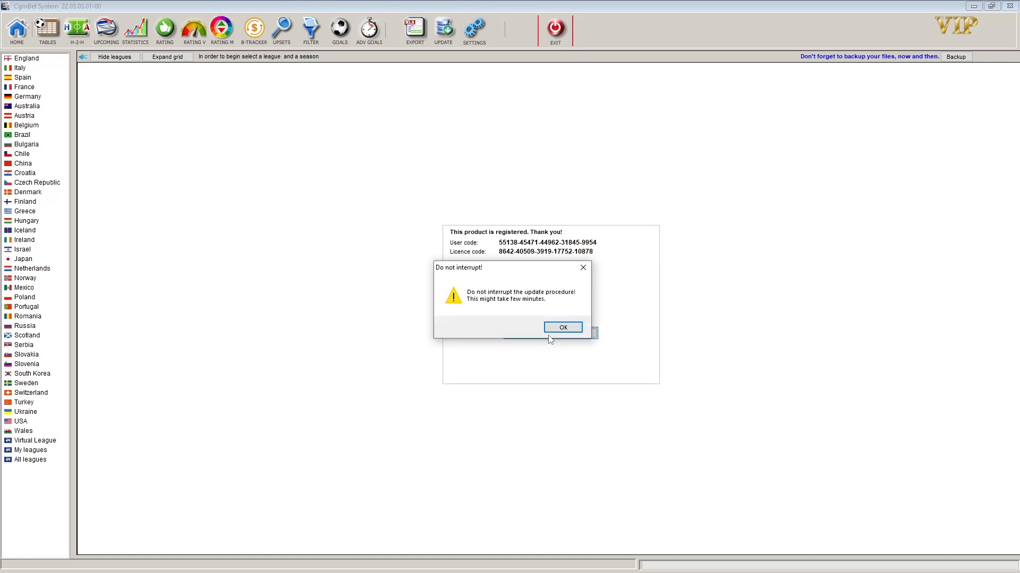
left_click(559, 329)
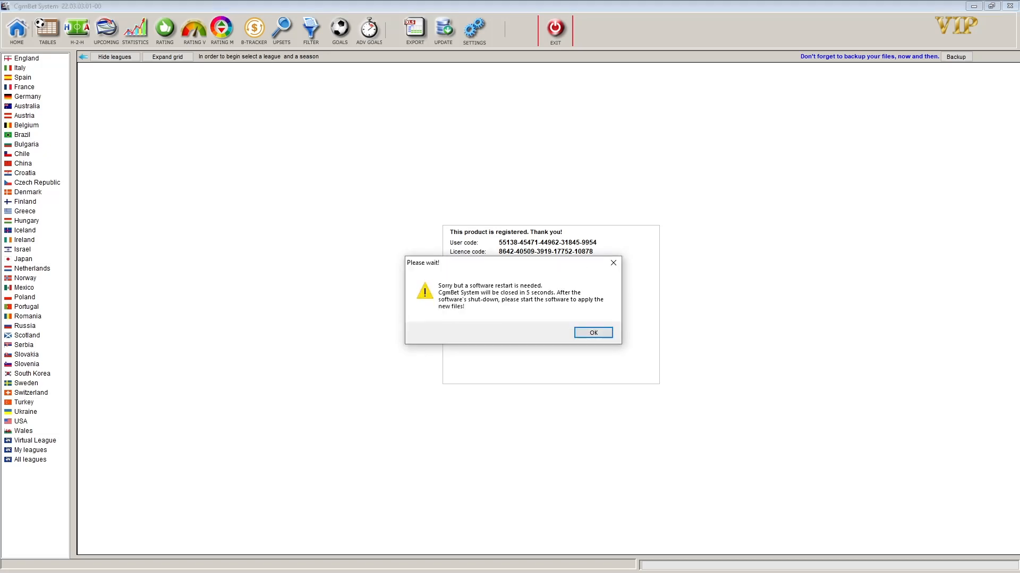
left_click(592, 334)
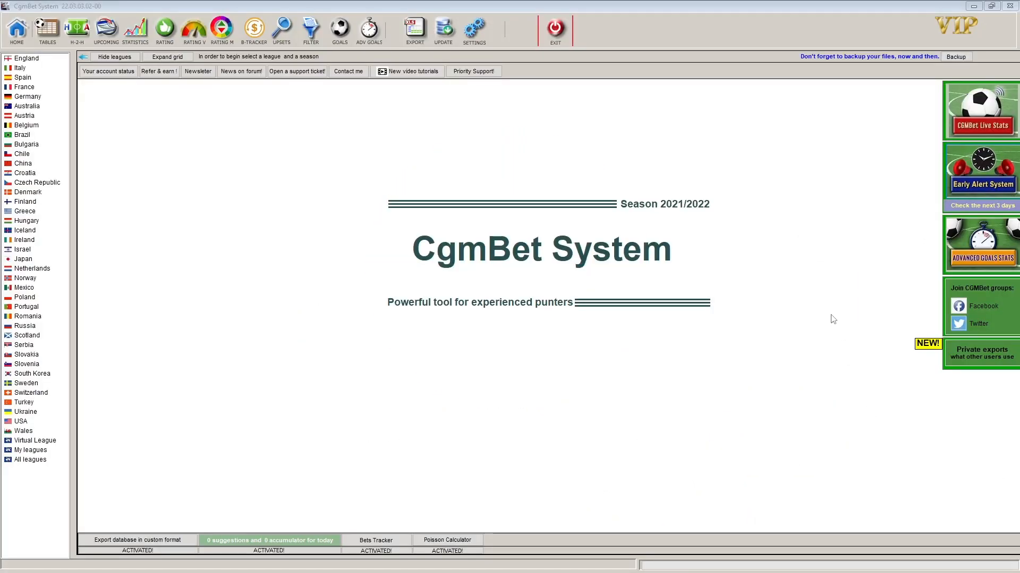
Start a new early alert named FH LTD, set to the next 0 days' games, and consult the day range help.
left_click(963, 167)
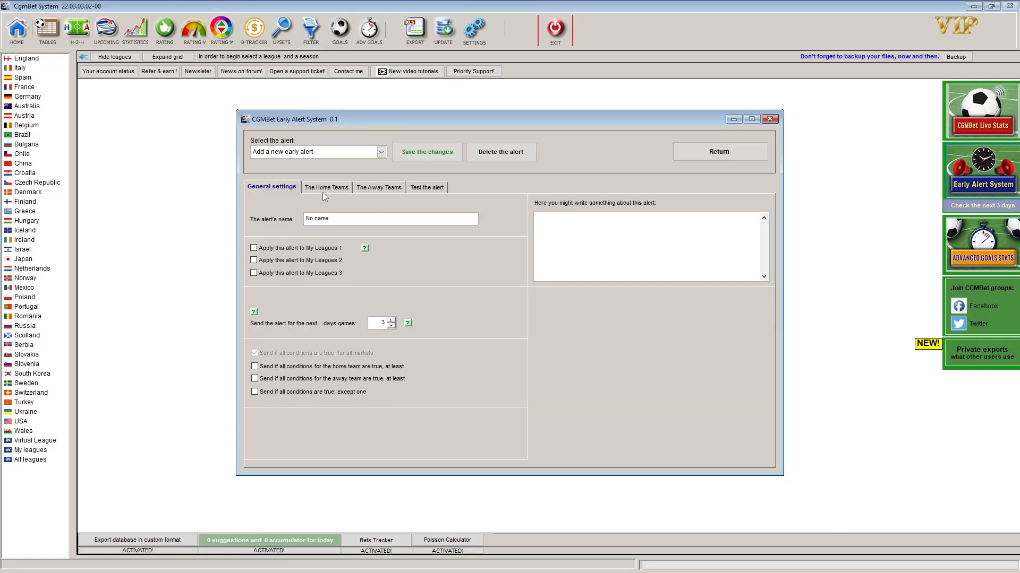
left_click_drag(353, 219, 272, 221)
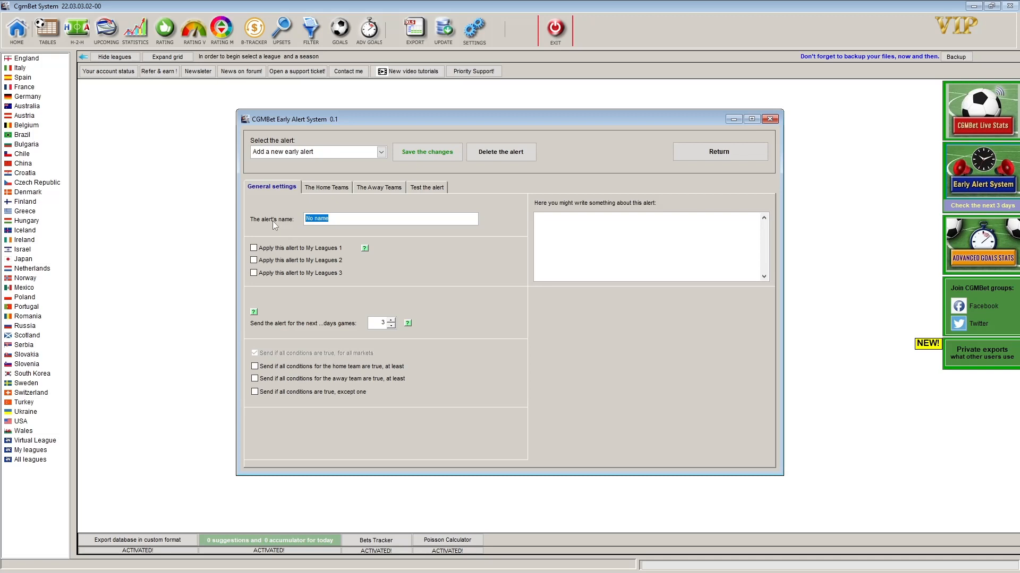
type("FH LTD")
left_click(407, 323)
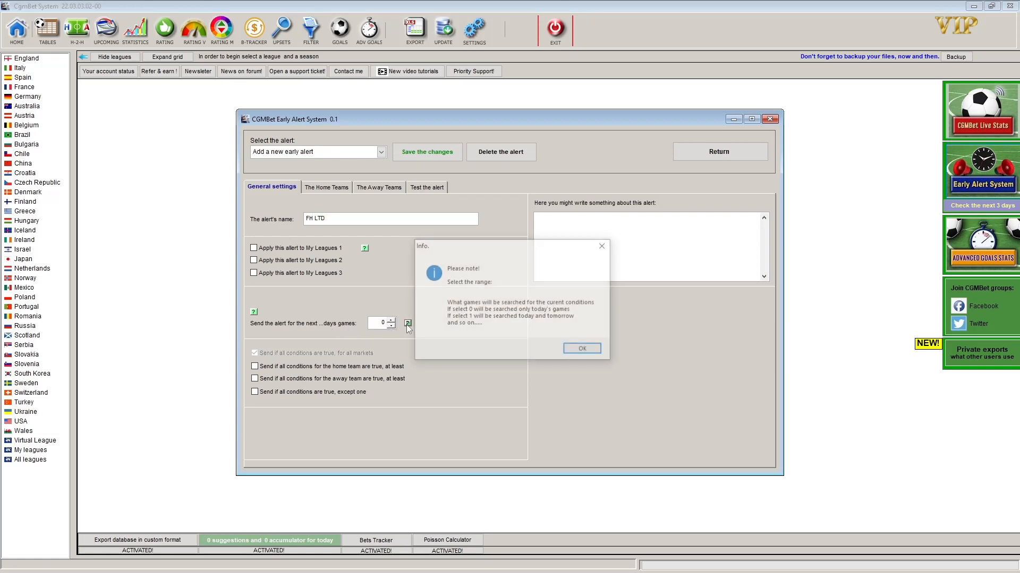
left_click(584, 349)
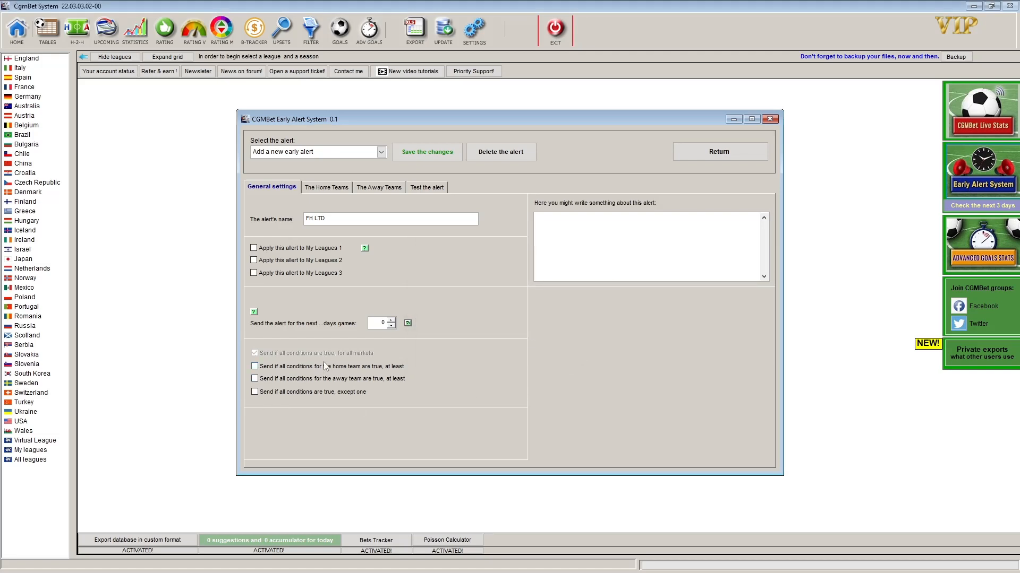
Enable the Scored and Conceded conditions for the home teams and restrict both to Home games.
left_click(335, 189)
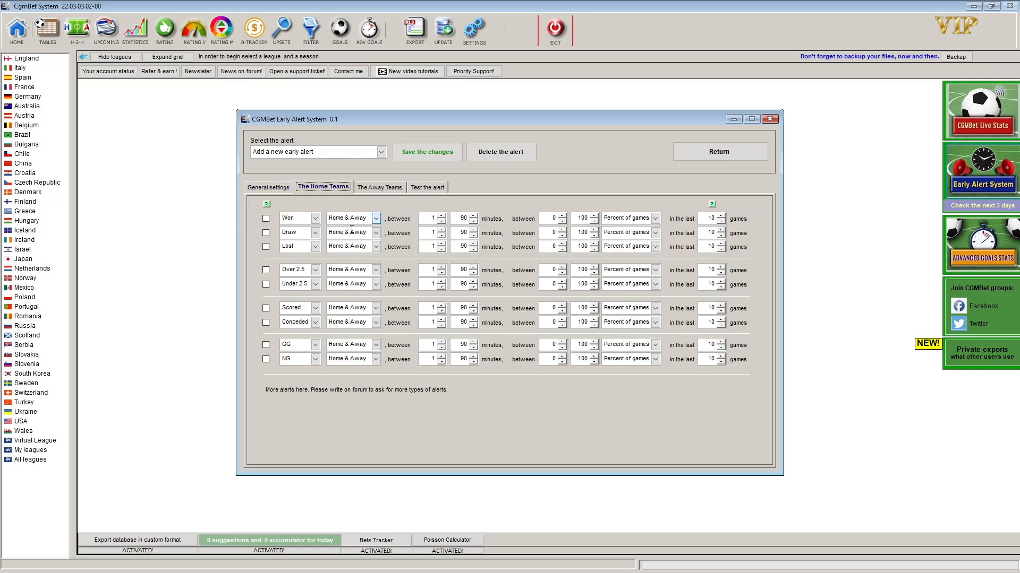
left_click(266, 309)
left_click(266, 322)
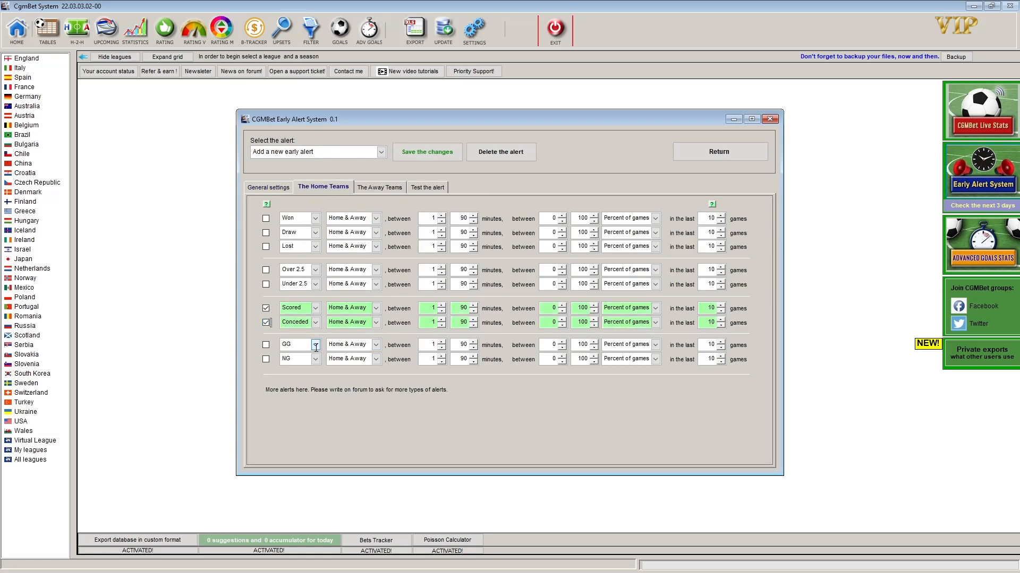
left_click(376, 309)
left_click(351, 328)
left_click(376, 323)
left_click(340, 342)
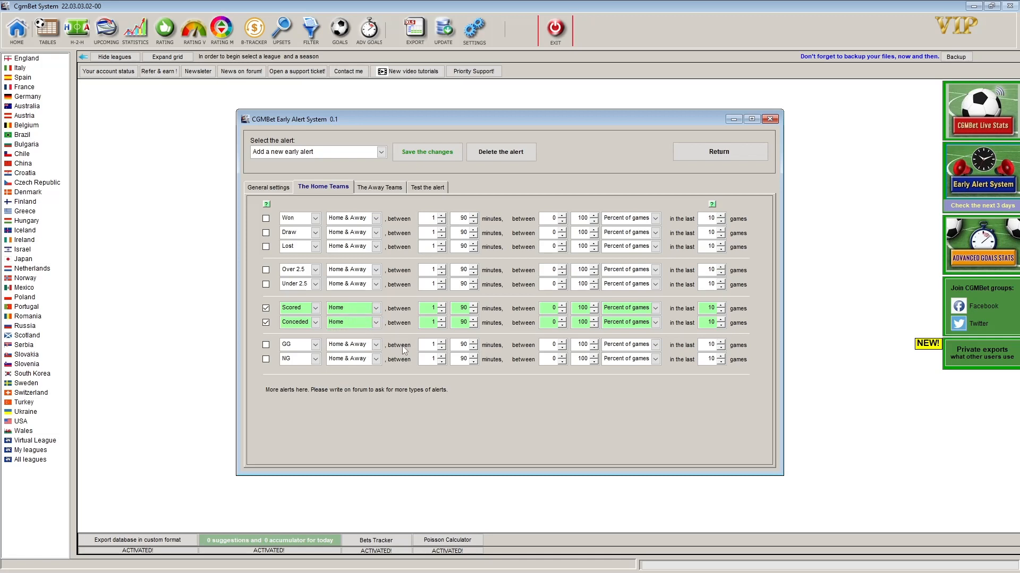
Set the home teams' Scored and Conceded conditions to end at minute 45 with a minimum of 60 percent of games.
double_click(457, 311)
type("45")
double_click(466, 322)
double_click(546, 308)
type("60")
double_click(550, 322)
type("60")
Base both home team conditions on the last 50 games and consult the help on the number of games.
double_click(711, 308)
type("50")
double_click(706, 322)
type("50")
left_click(712, 205)
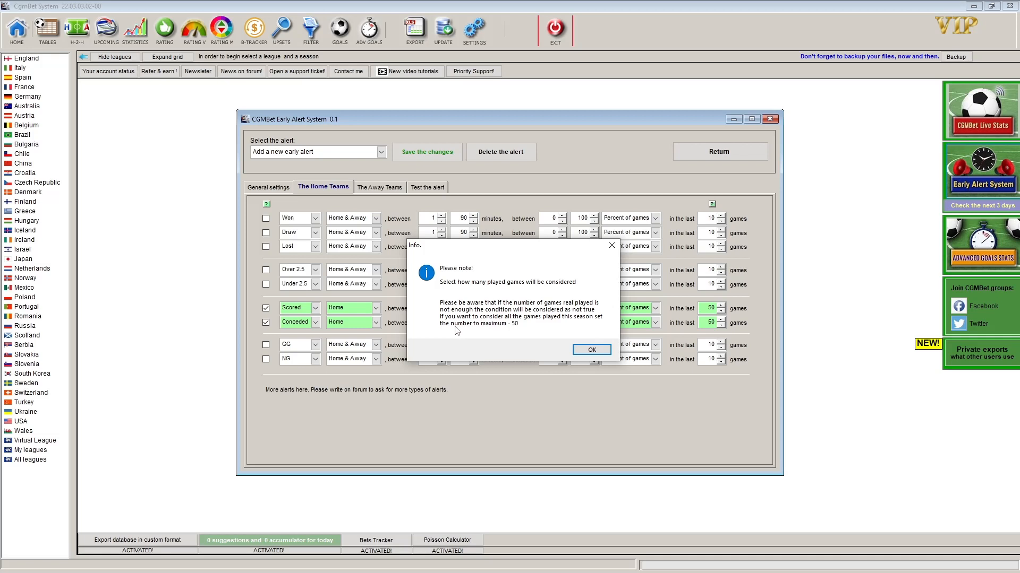
left_click(592, 351)
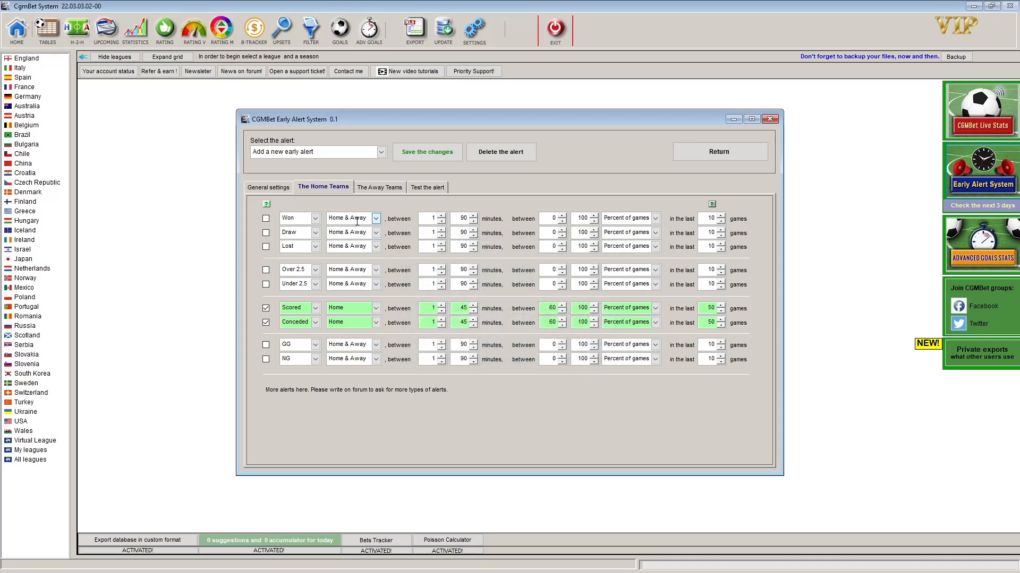
Enable the Scored and Conceded conditions for the away teams and restrict both to Away games.
left_click(381, 187)
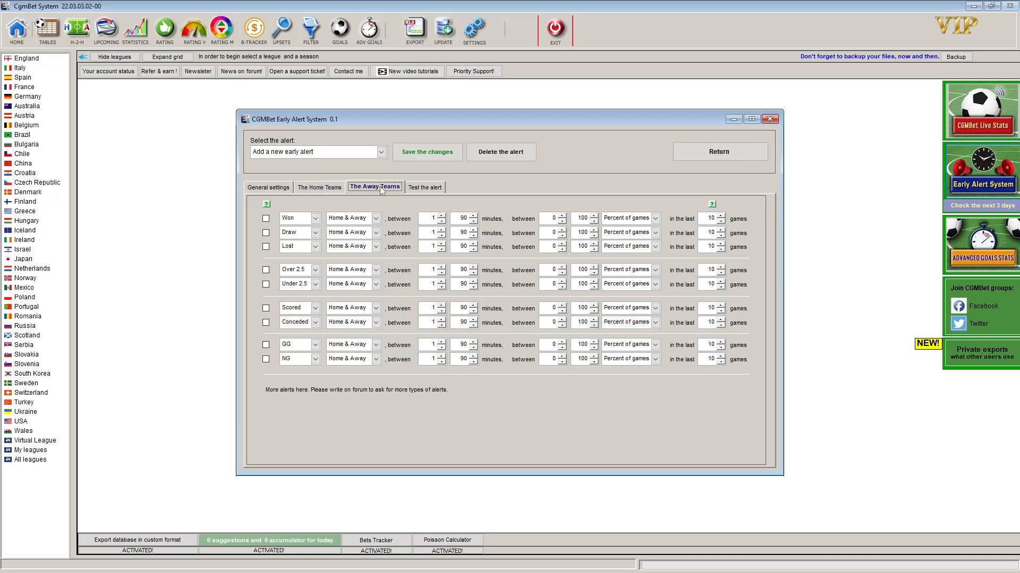
left_click(266, 309)
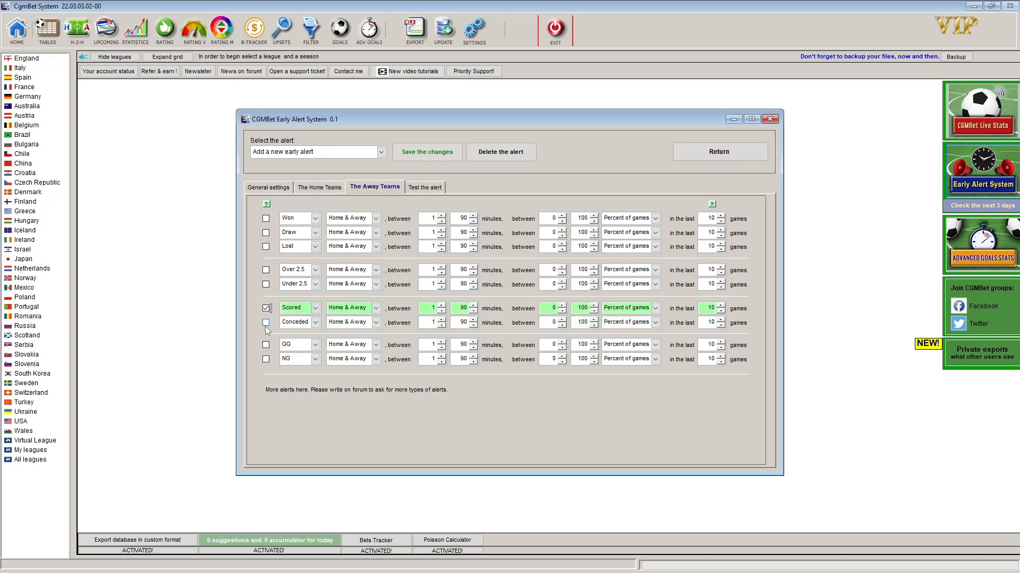
left_click(266, 322)
left_click(376, 307)
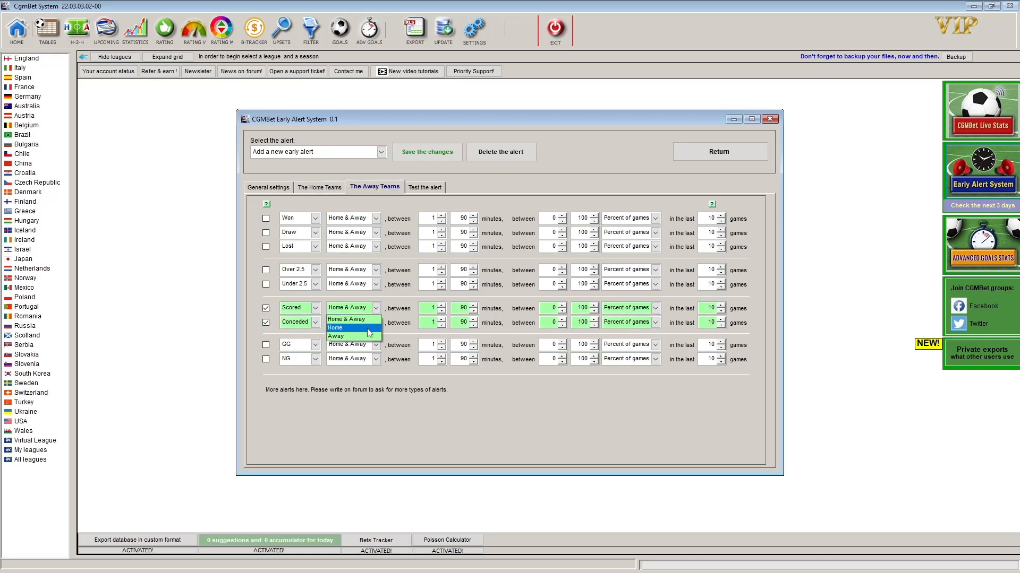
left_click(371, 336)
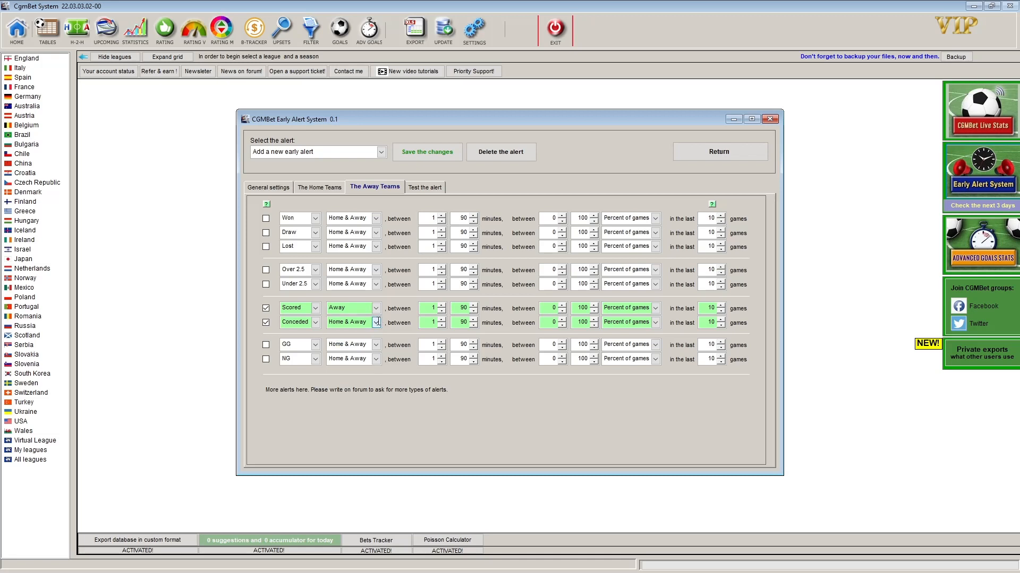
left_click(375, 323)
left_click(367, 351)
Set the away teams' Scored and Conceded conditions to end at minute 45 with a minimum of 60 percent of games.
double_click(460, 308)
type("45")
double_click(460, 323)
type("45")
double_click(555, 309)
type("60")
double_click(547, 322)
type("60")
Base the away teams' Scored and Conceded conditions on the last 50 games.
double_click(711, 308)
type("50")
double_click(708, 323)
type("50")
Save FH LTD as a new alert and run its test to list the matching games.
left_click(426, 157)
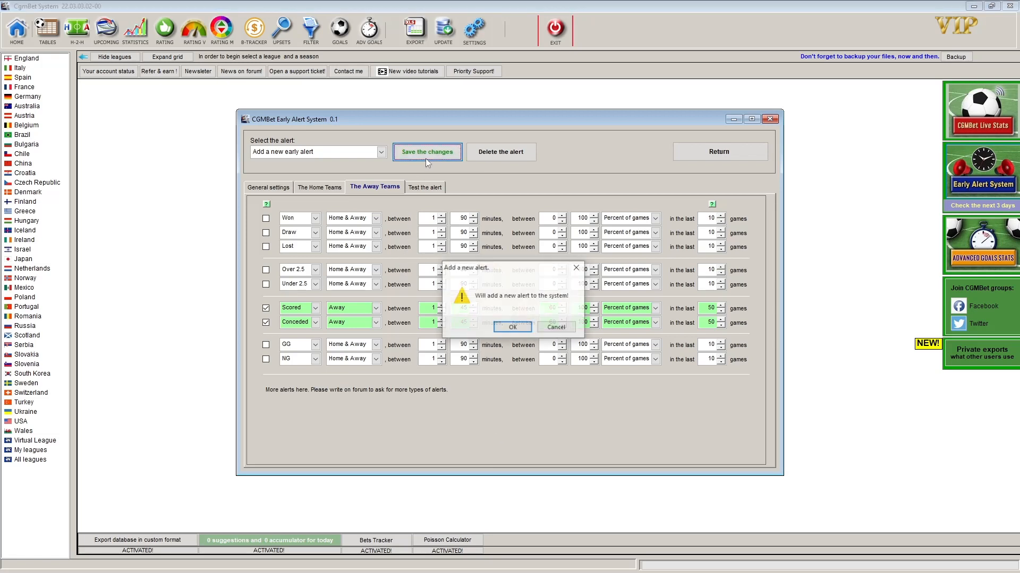
left_click(512, 327)
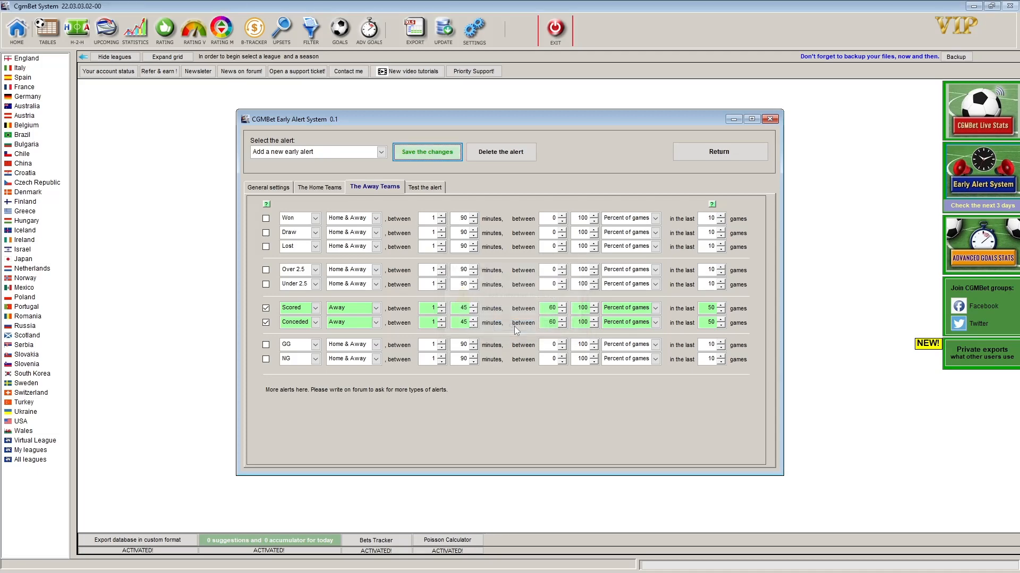
left_click(425, 188)
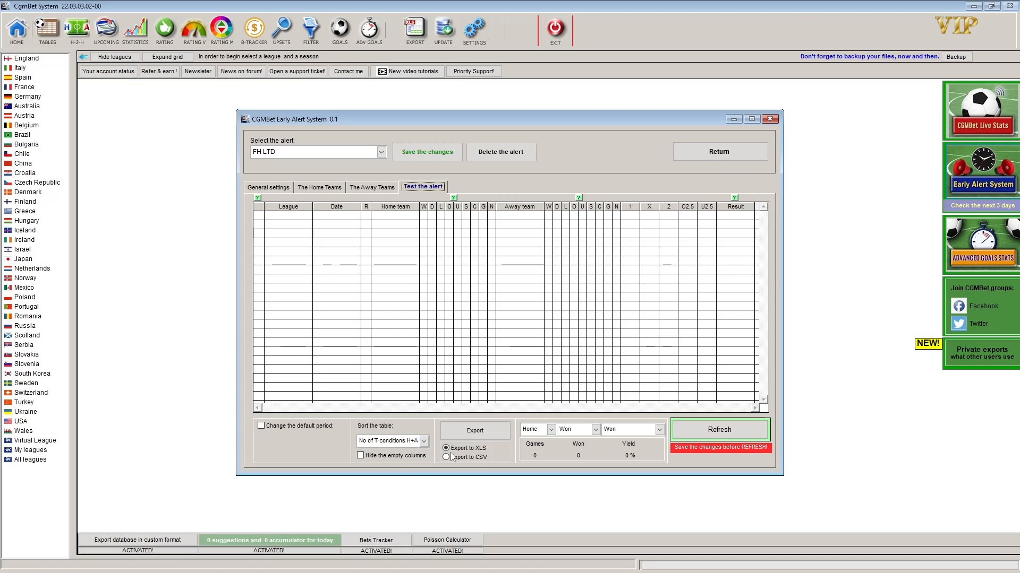
left_click(708, 428)
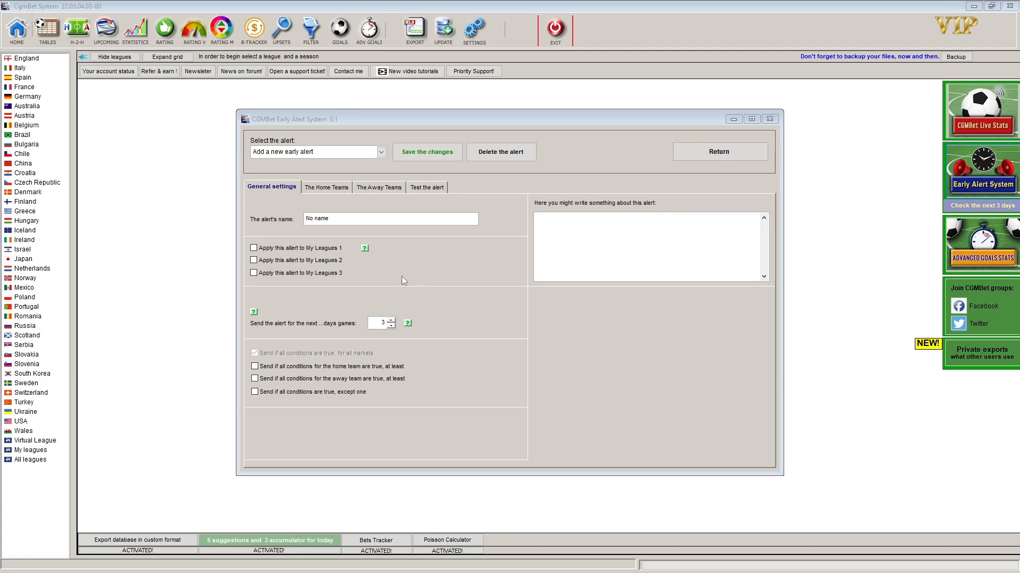
Name a second new alert SH LTD, apply it to My Leagues 1 and set it to the next 0 days' games.
left_click_drag(350, 220, 291, 221)
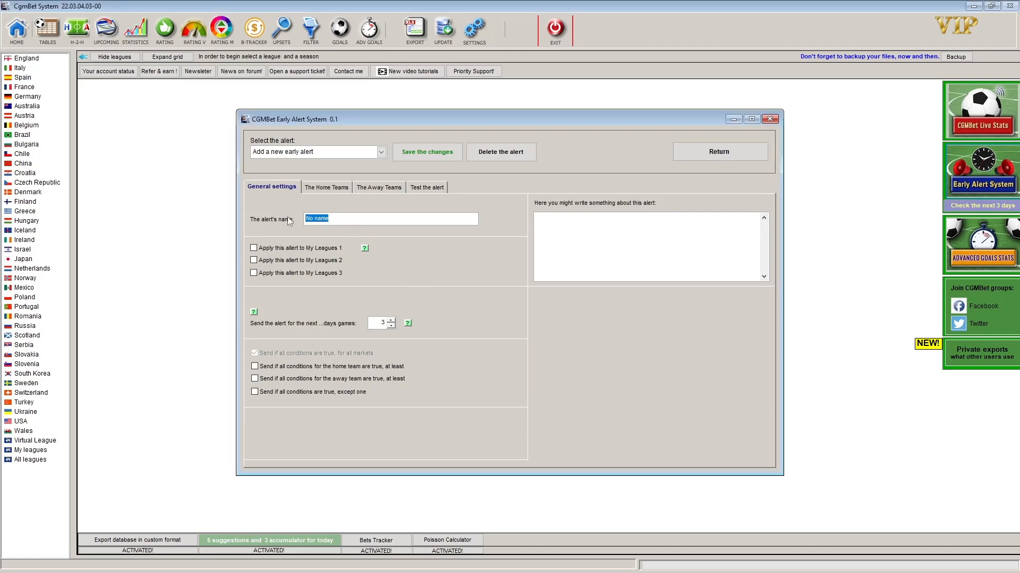
type("SH LTD")
left_click(254, 249)
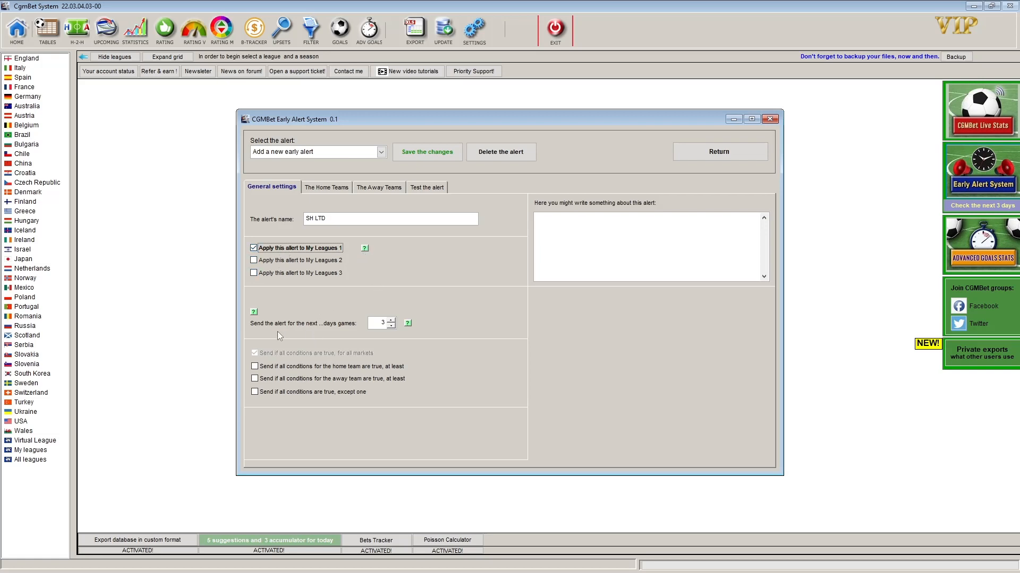
left_click(390, 327)
left_click(390, 327)
left_click(389, 326)
Enable SH LTD's Scored and Conceded conditions for the home teams and restrict both to Home games.
left_click(330, 187)
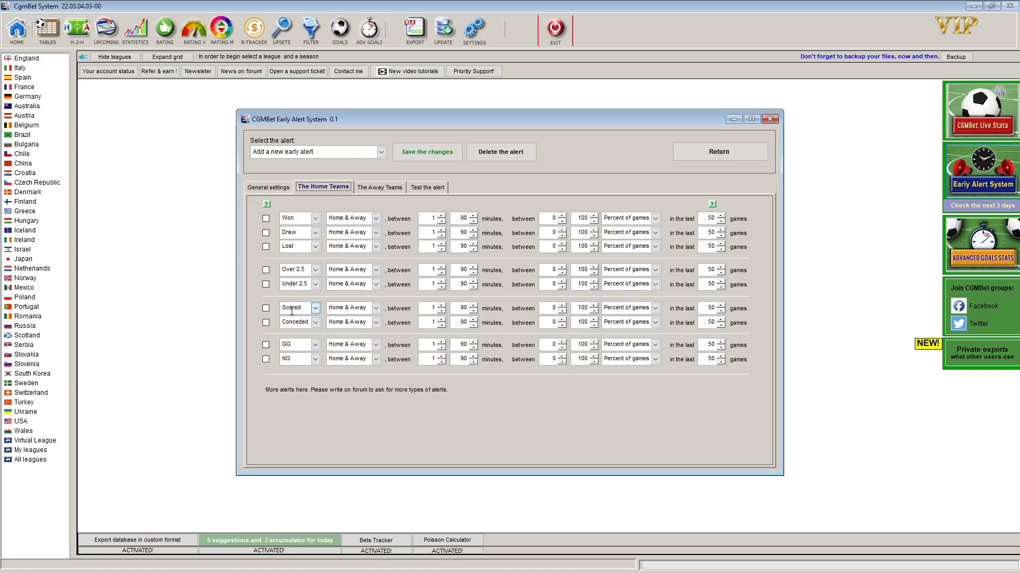
left_click(267, 309)
left_click(266, 322)
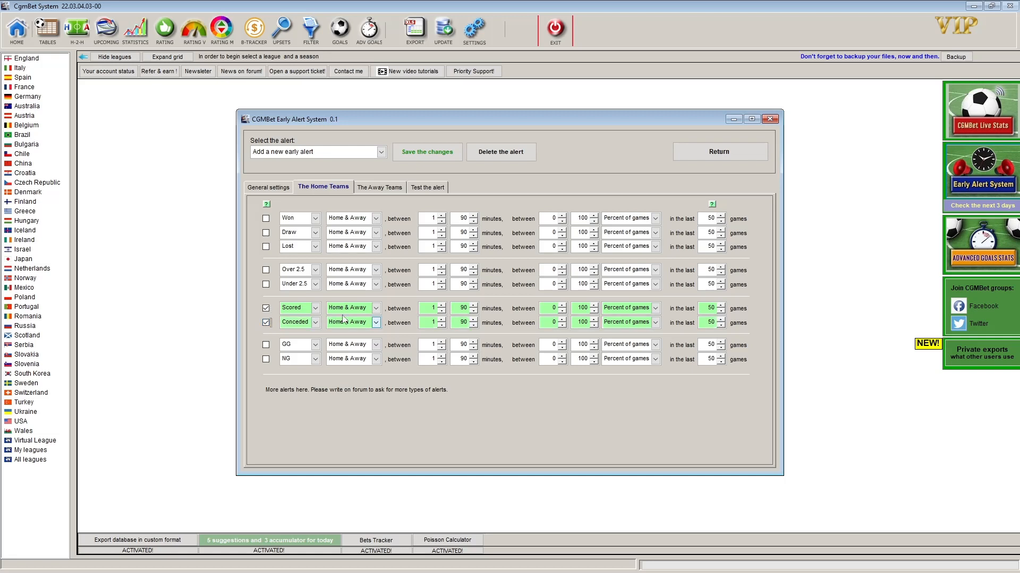
left_click(375, 308)
left_click(366, 329)
left_click(375, 322)
left_click(372, 342)
Set SH LTD's home team Scored and Conceded conditions to start at minute 45 with a minimum of 70 percent of games.
double_click(429, 309)
type("45")
double_click(429, 322)
type("45")
double_click(553, 308)
type("70")
double_click(547, 322)
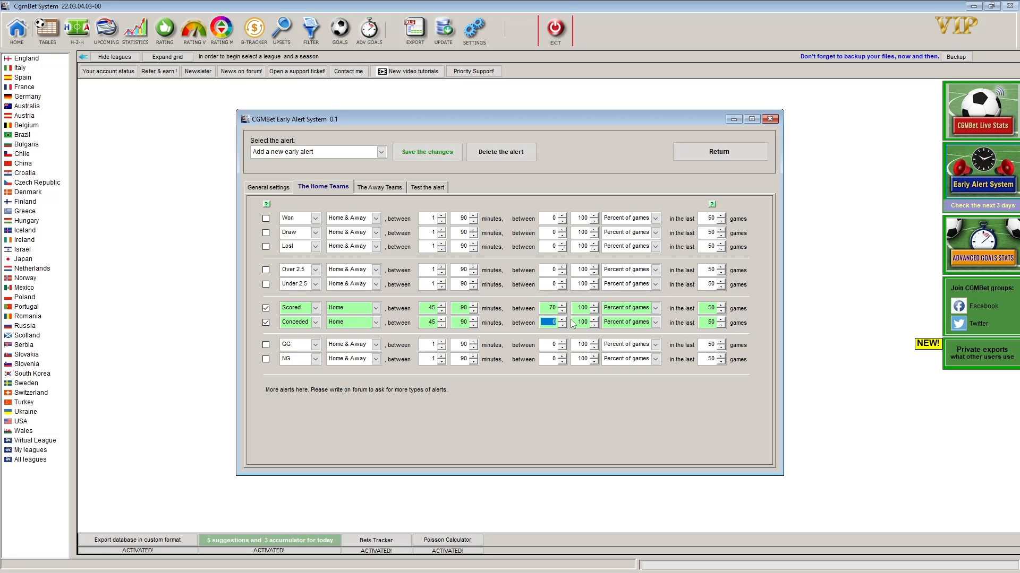
type("7")
Enable SH LTD's Scored and Conceded conditions for the away teams and restrict both to Away games.
left_click(367, 187)
left_click(266, 308)
left_click(266, 322)
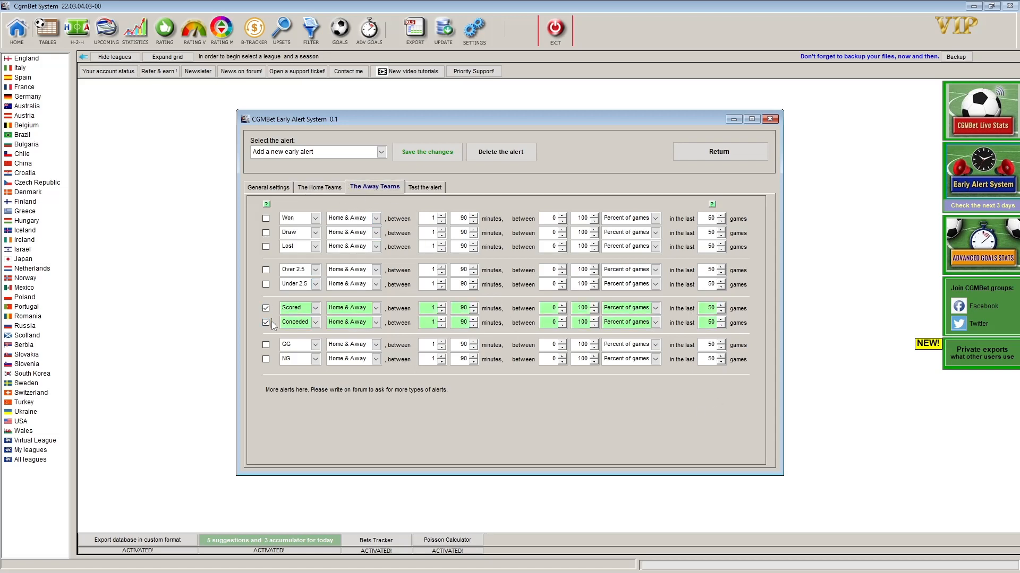
left_click(376, 308)
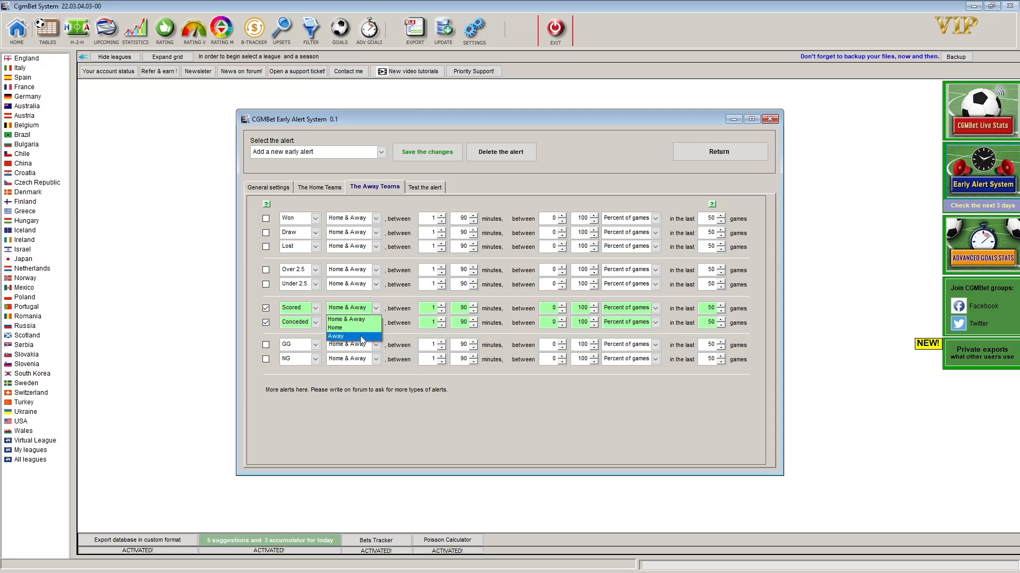
left_click(362, 337)
left_click(376, 322)
left_click(345, 350)
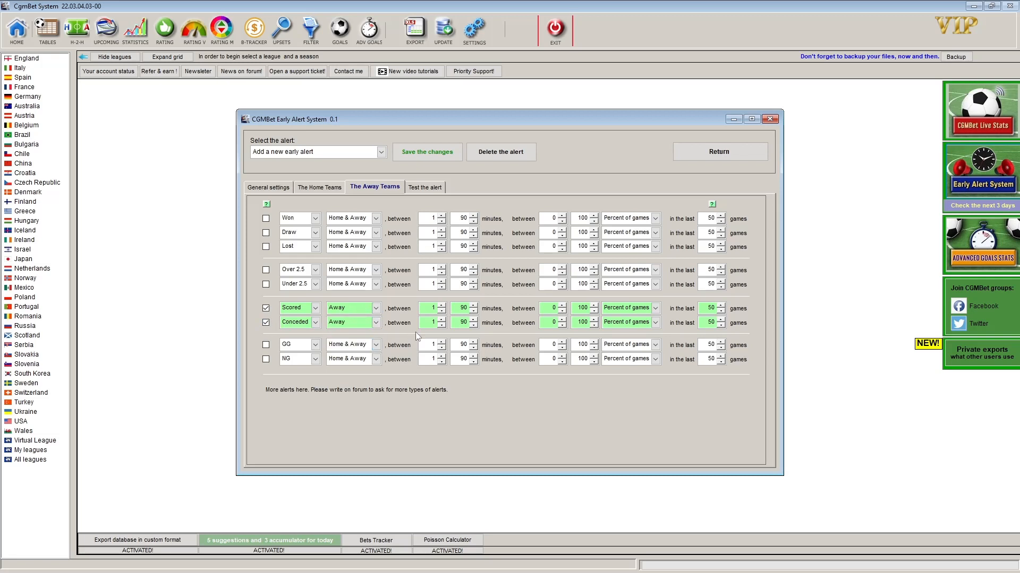
Set SH LTD's away team Scored and Conceded conditions to start at minute 45 with a minimum of 70 percent of games.
double_click(428, 306)
type("45")
double_click(429, 322)
type("45")
double_click(550, 307)
type("70")
left_click_drag(542, 323, 560, 321)
type("70")
left_click(690, 393)
Save SH LTD as a new alert and run its test to list the matching games.
left_click(438, 155)
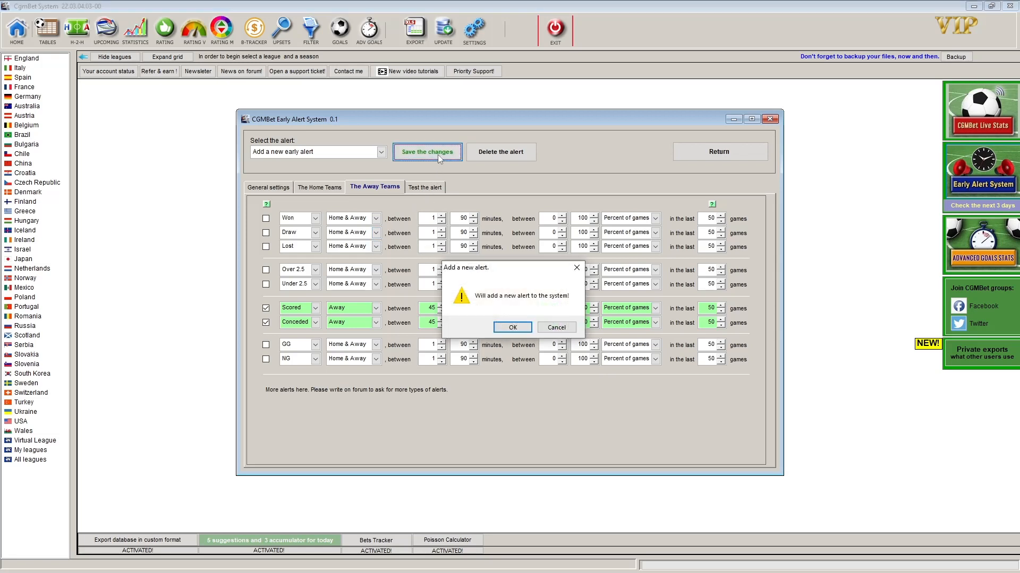
left_click(514, 327)
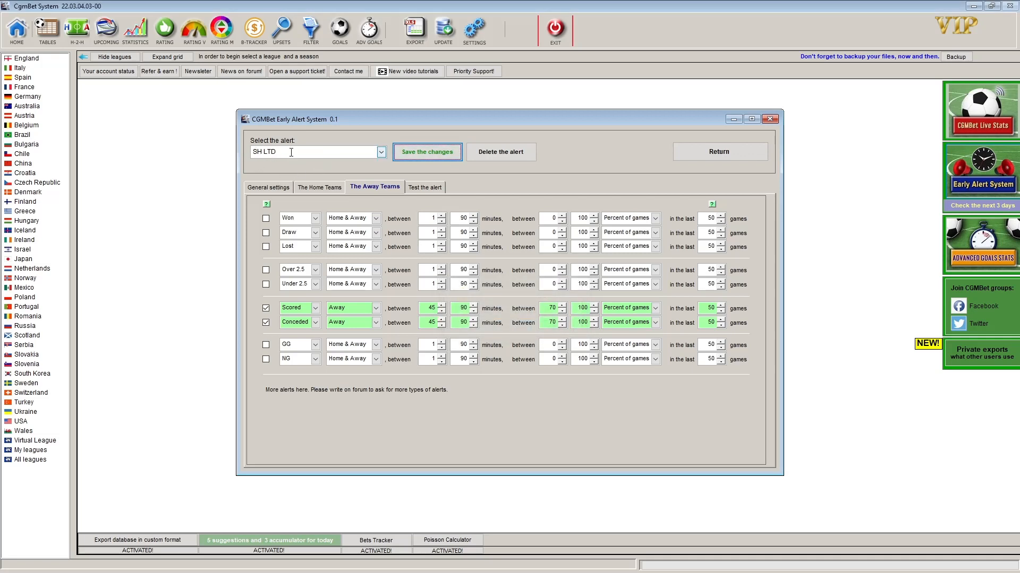
left_click(414, 182)
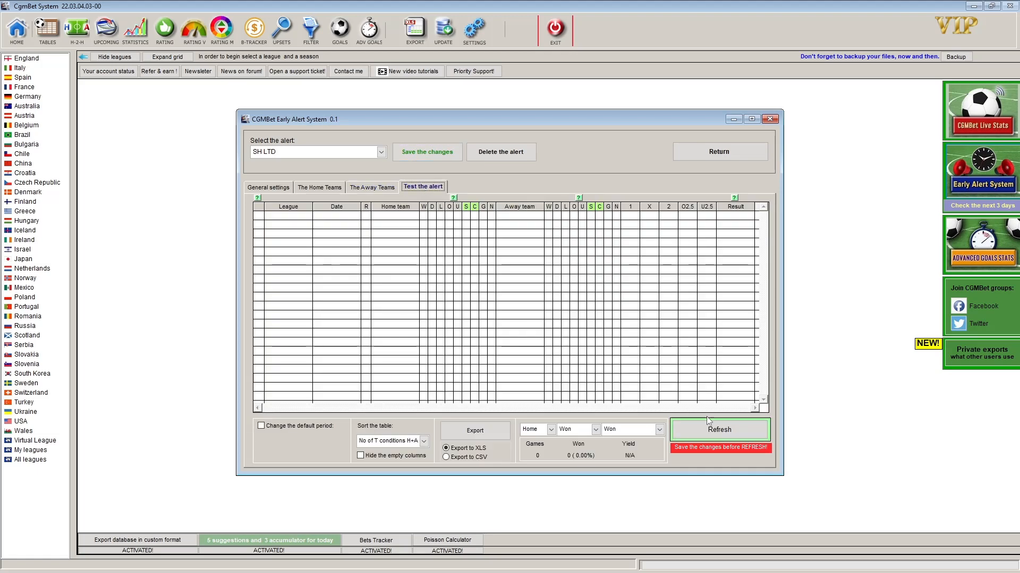
left_click(711, 430)
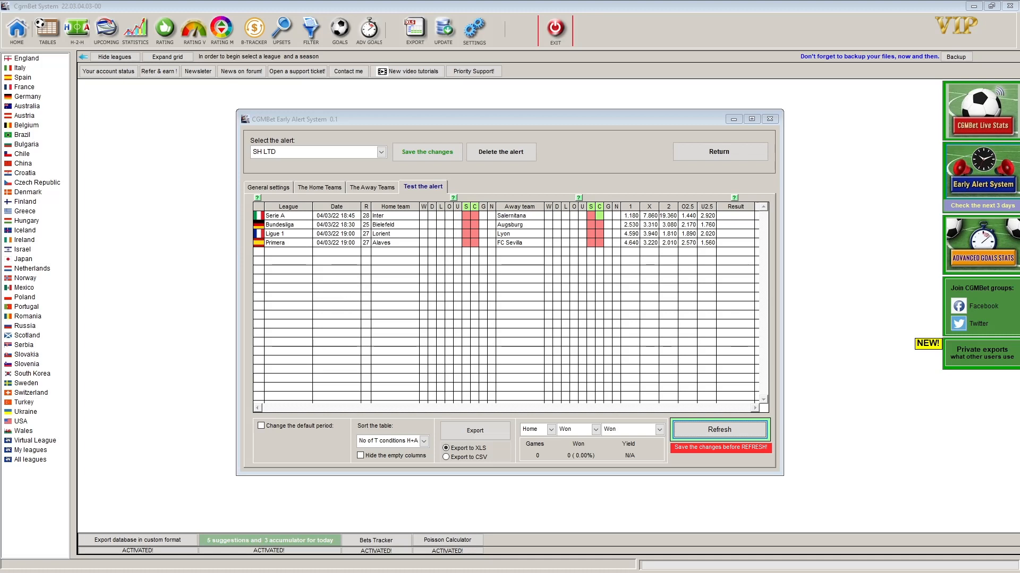
Start a new early alert, name it NQG and set how many days ahead its games are covered.
left_click(281, 189)
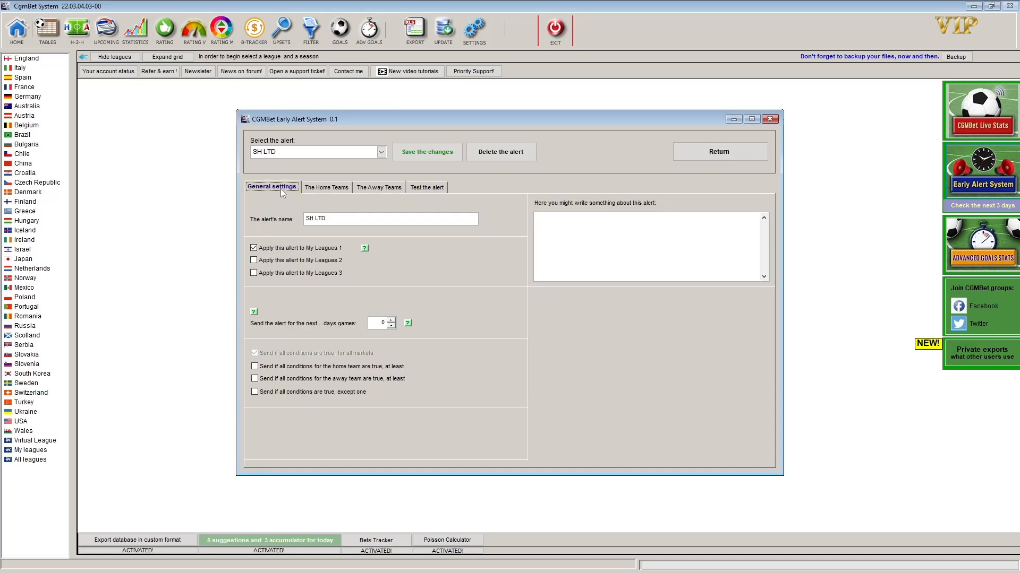
left_click(381, 153)
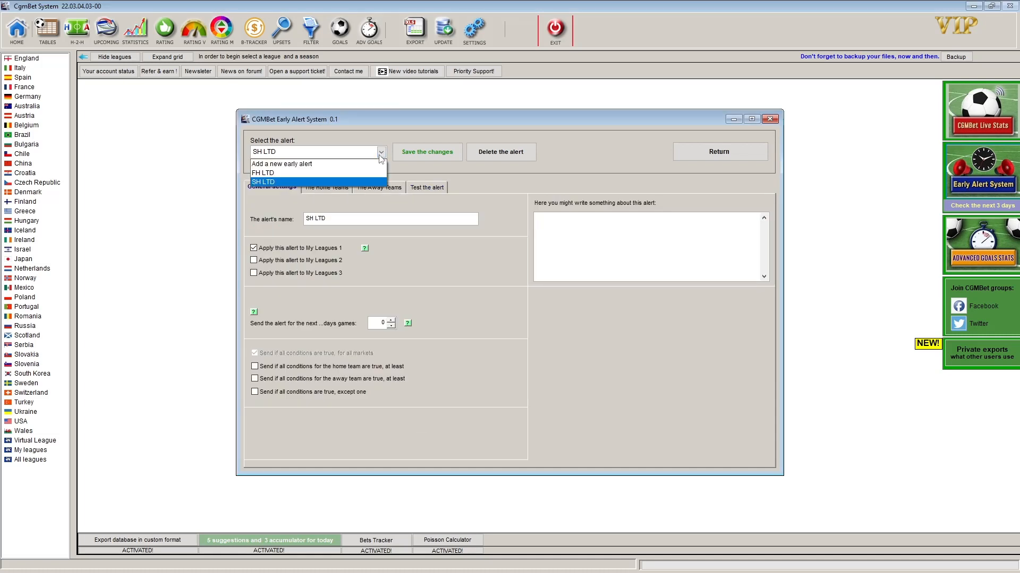
left_click(323, 166)
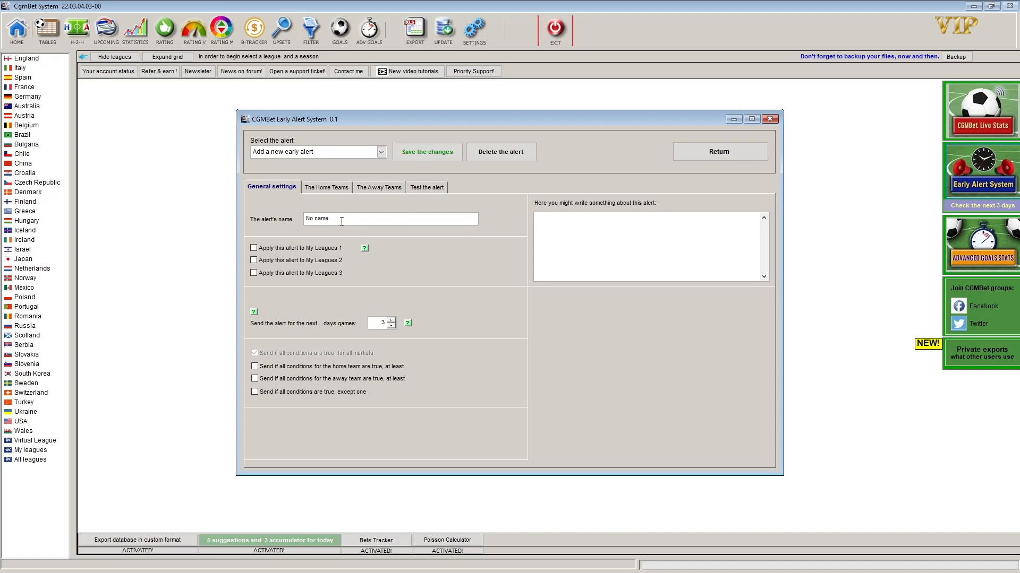
left_click_drag(342, 216, 291, 210)
double_click(378, 322)
Enable Not scored and Not conceded conditions for NQG's home teams and restrict both to Home games.
left_click(322, 192)
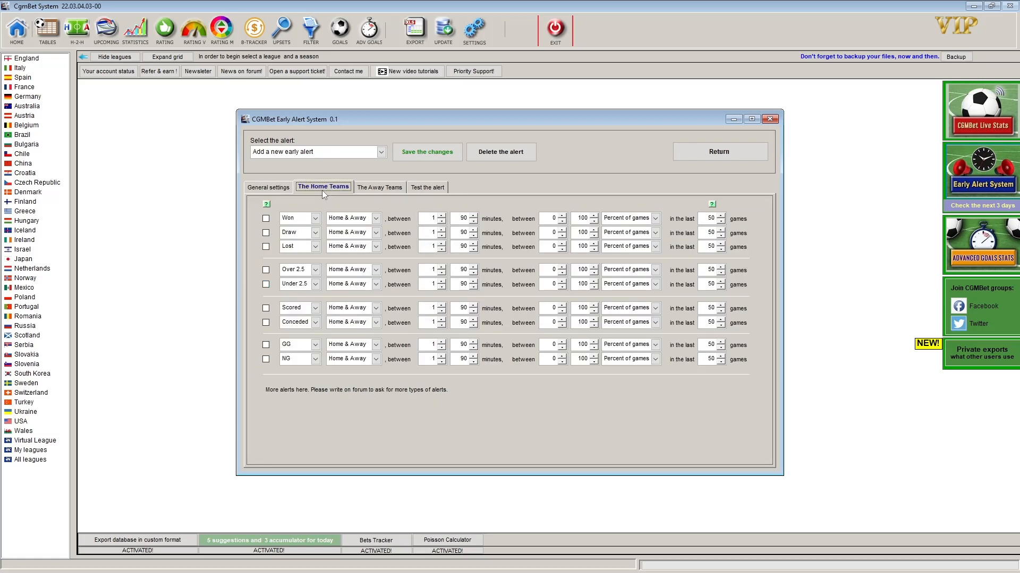
left_click(265, 308)
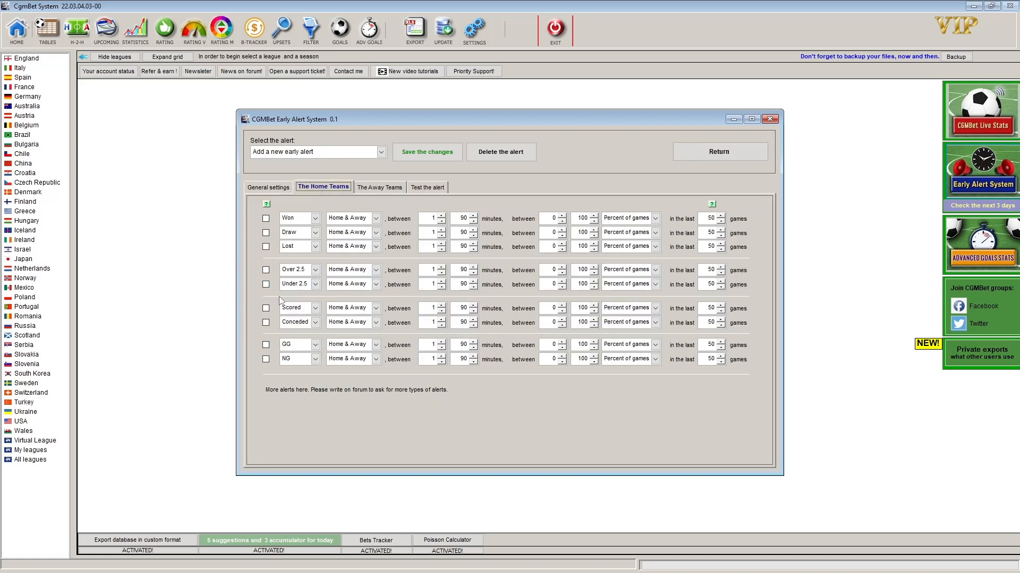
left_click(265, 323)
left_click(315, 308)
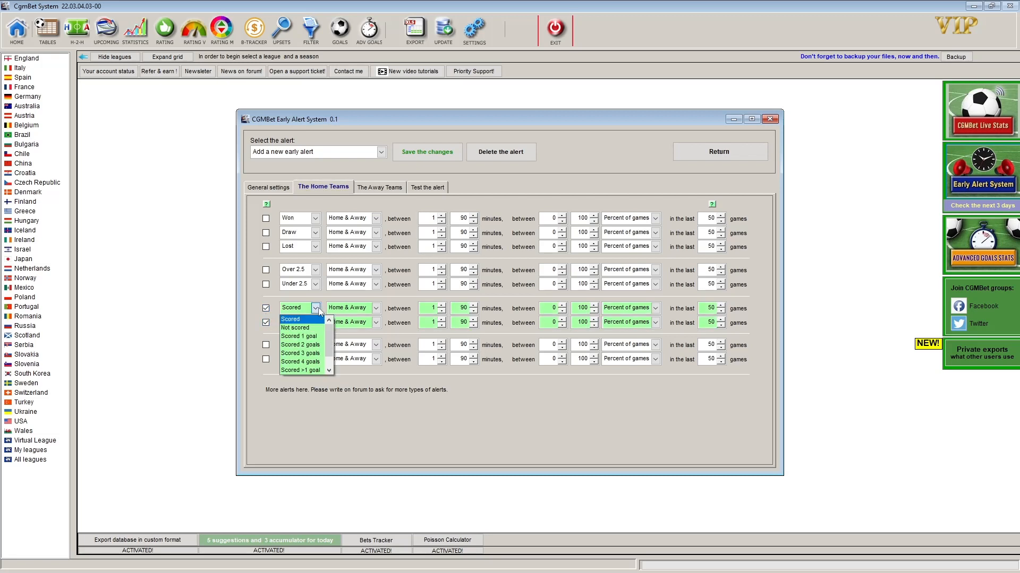
left_click(314, 326)
left_click(315, 324)
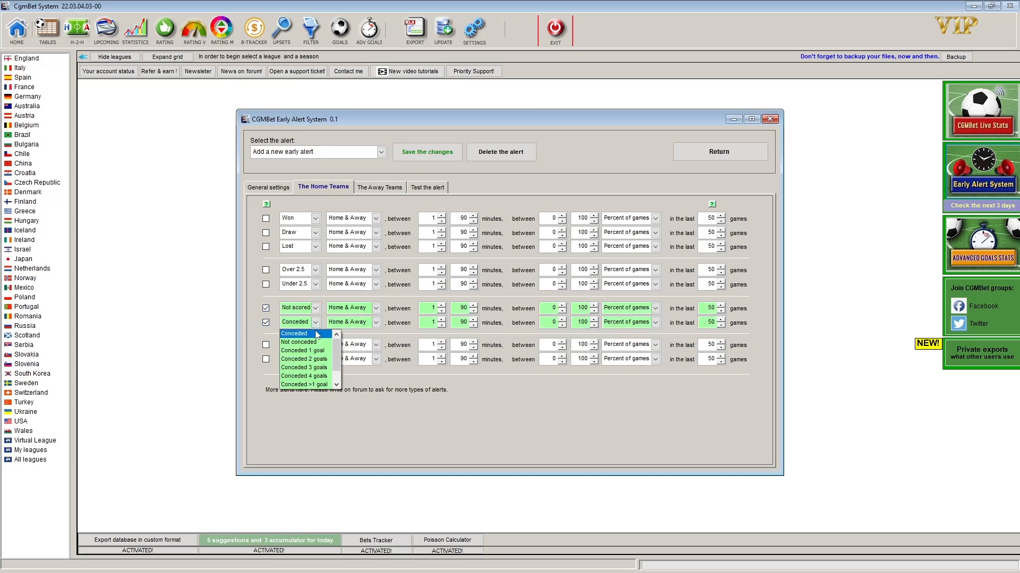
left_click(315, 346)
left_click(376, 308)
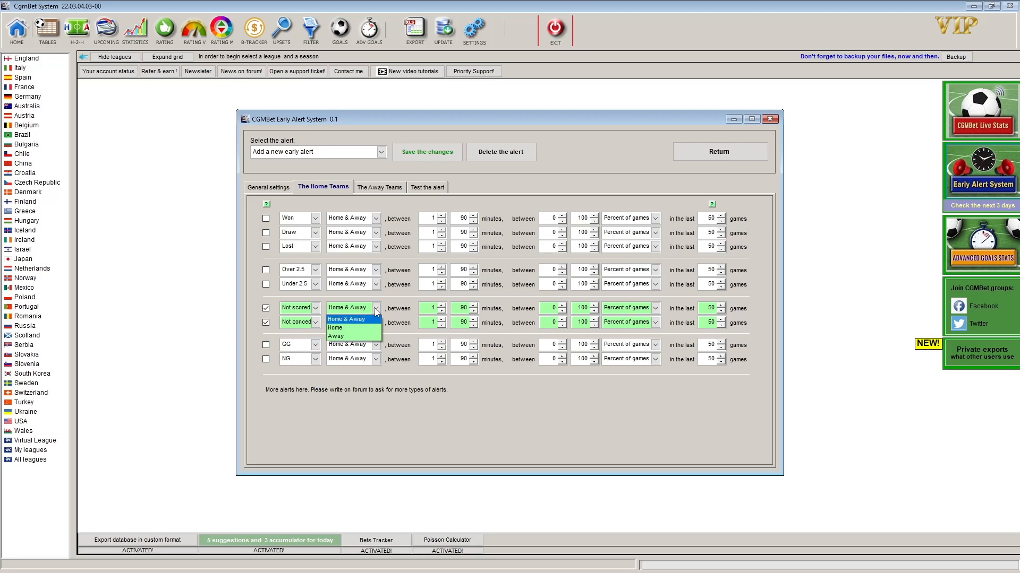
left_click(367, 328)
left_click(375, 323)
left_click(371, 342)
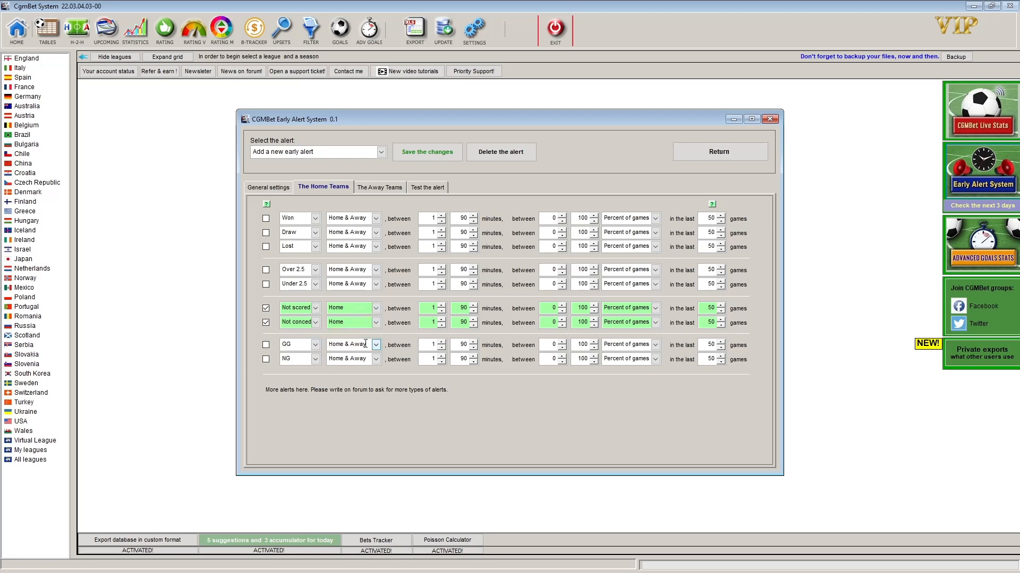
Set NQG's home team Not scored and Not conceded conditions to end at minute 12 with a minimum of 85 percent of games.
left_click_drag(457, 310, 479, 308)
type("12")
left_click_drag(454, 323, 478, 324)
type("12")
left_click_drag(543, 308, 567, 311)
type("85")
left_click_drag(545, 326, 563, 329)
type("85")
Enable Not scored and Not conceded conditions for NQG's away teams and restrict both to Away games.
left_click(379, 188)
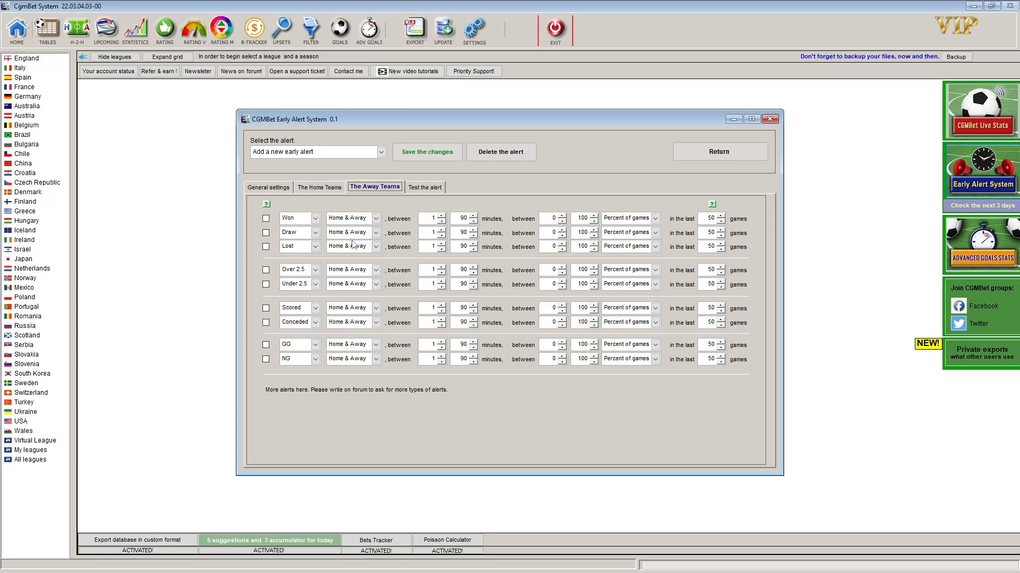
left_click(315, 308)
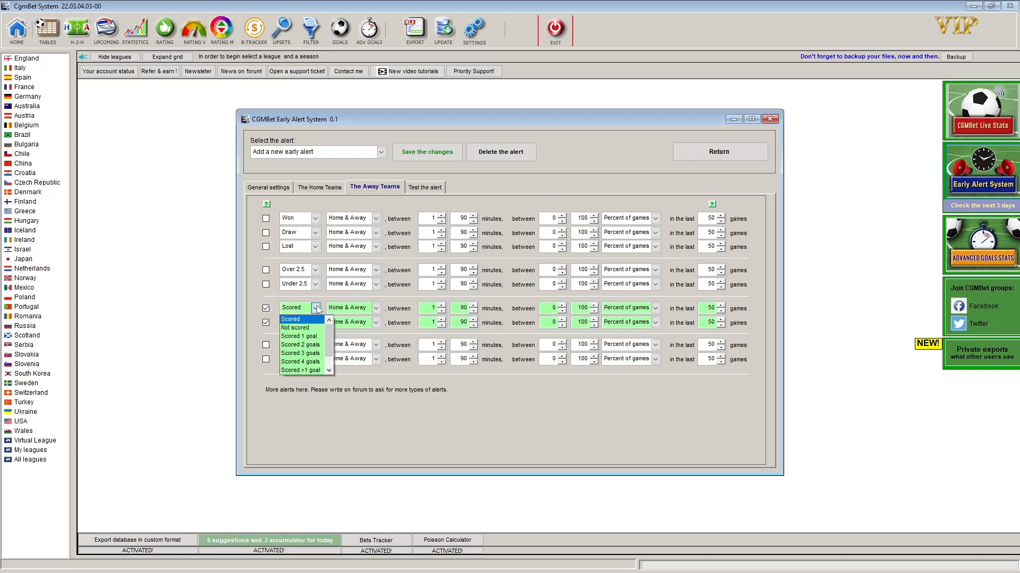
left_click(302, 328)
left_click(316, 322)
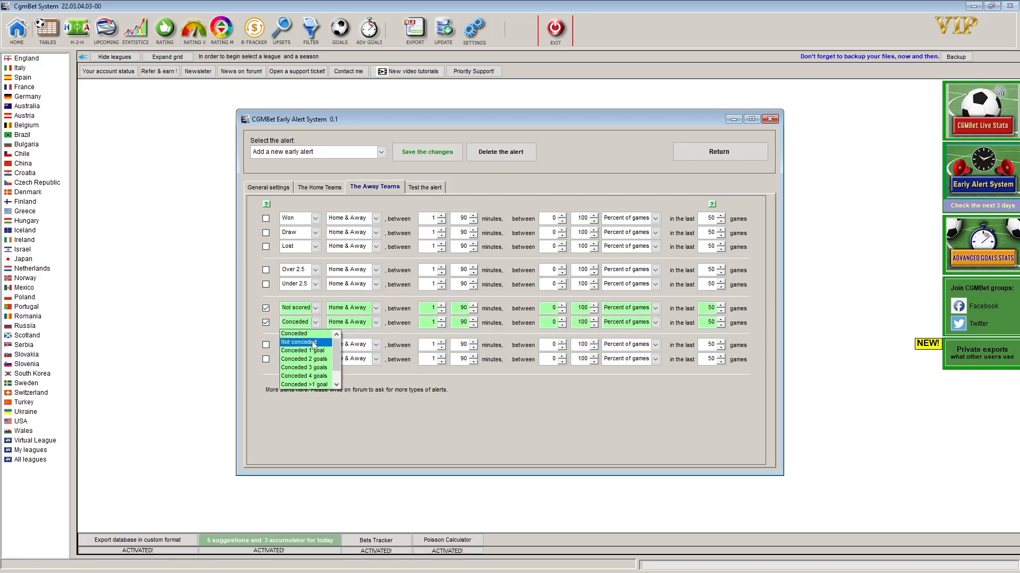
left_click(311, 342)
left_click(376, 308)
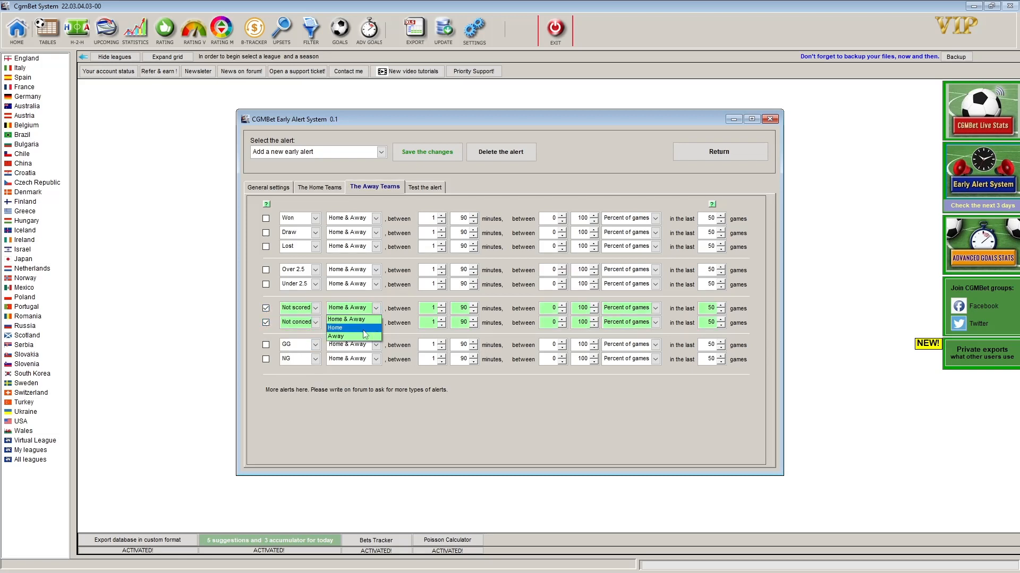
left_click(340, 336)
left_click(376, 323)
left_click(367, 351)
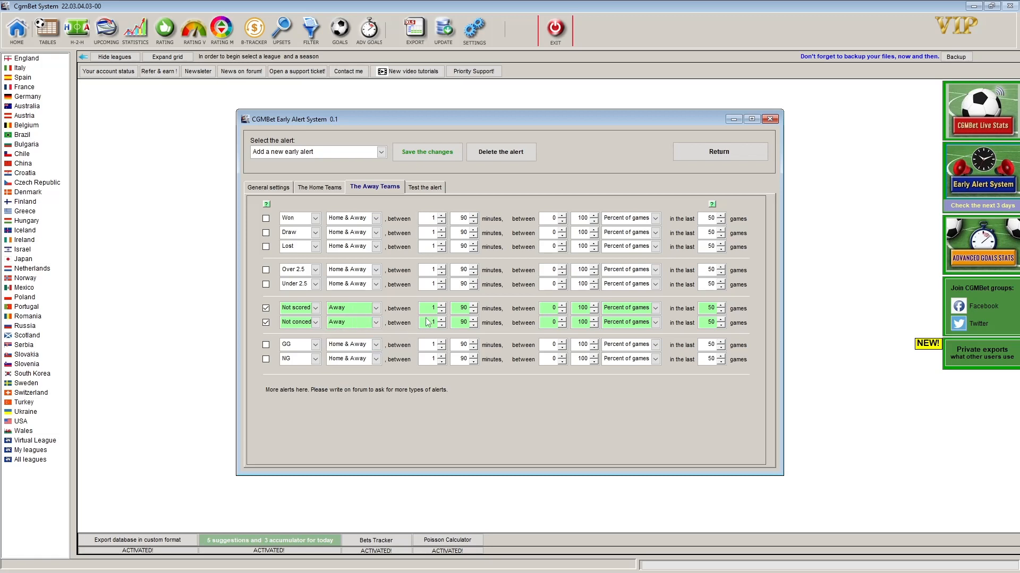
Set NQG's away team Not scored and Not conceded conditions to end at minute 12 with a minimum of 85 percent of games.
double_click(458, 308)
type("12")
double_click(471, 320)
type("12")
double_click(548, 306)
type("85")
double_click(543, 324)
type("8")
Save NQG as a new alert and run its test to list the matching games.
left_click(422, 150)
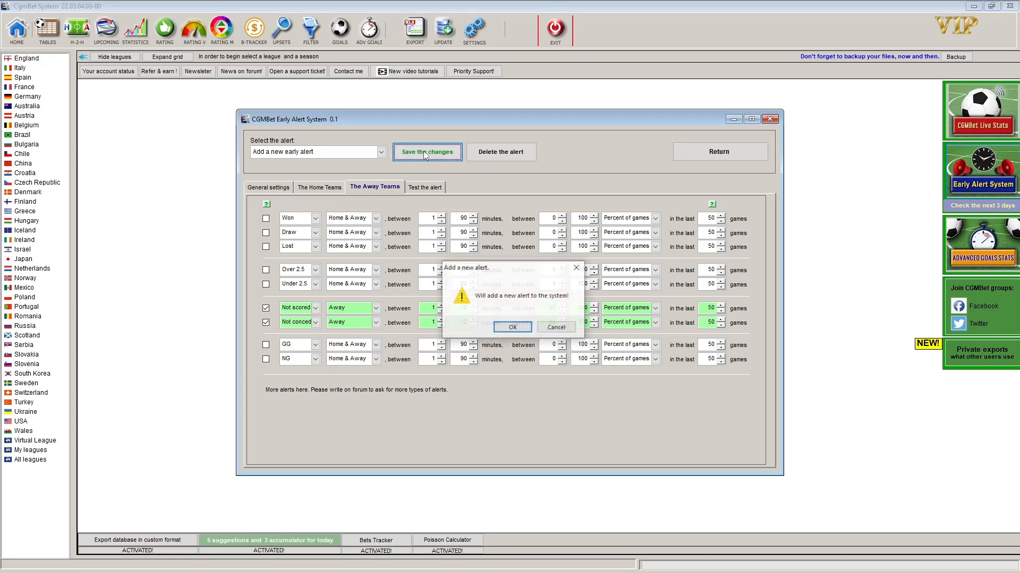
left_click(513, 328)
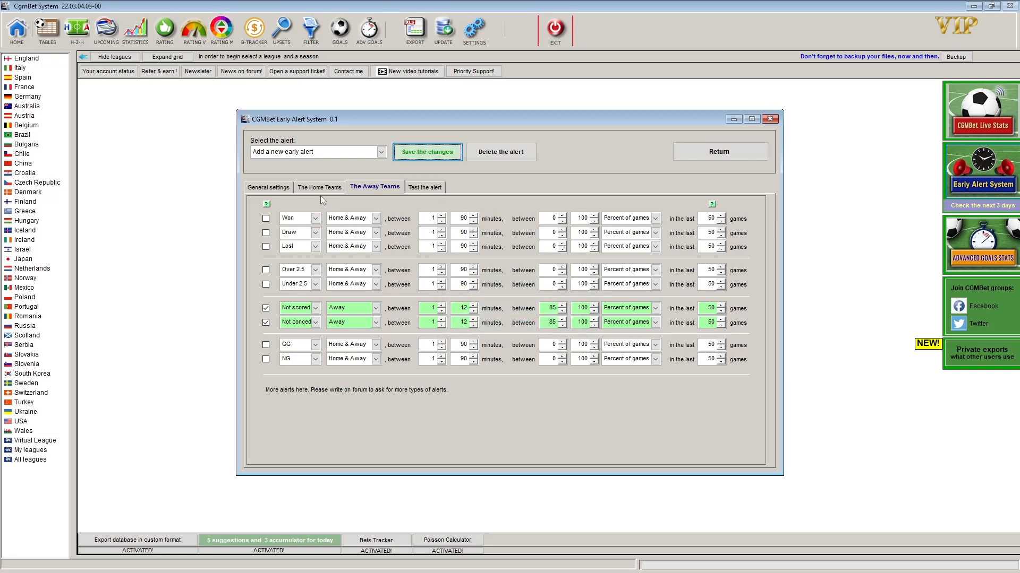
left_click(431, 188)
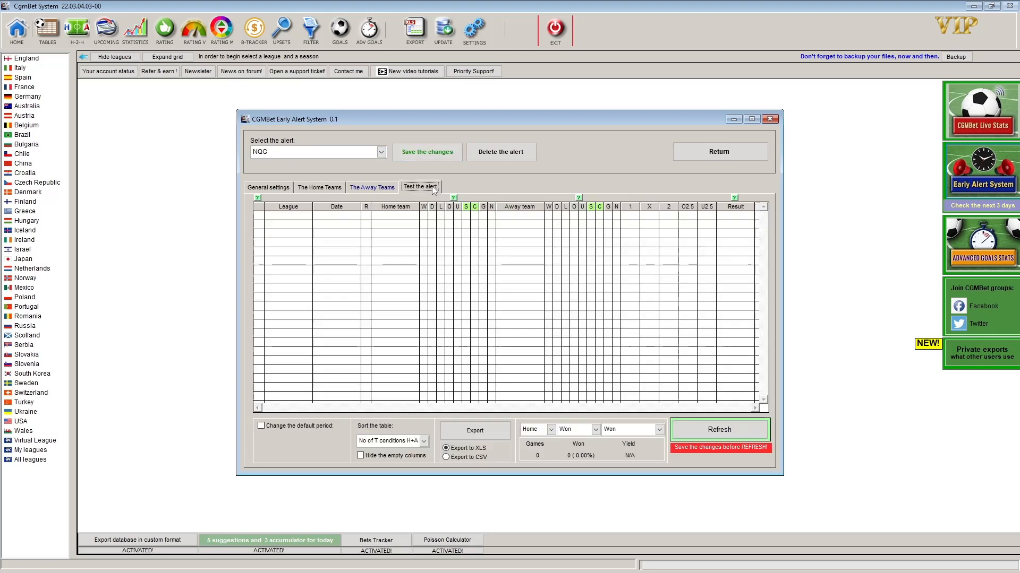
left_click(712, 432)
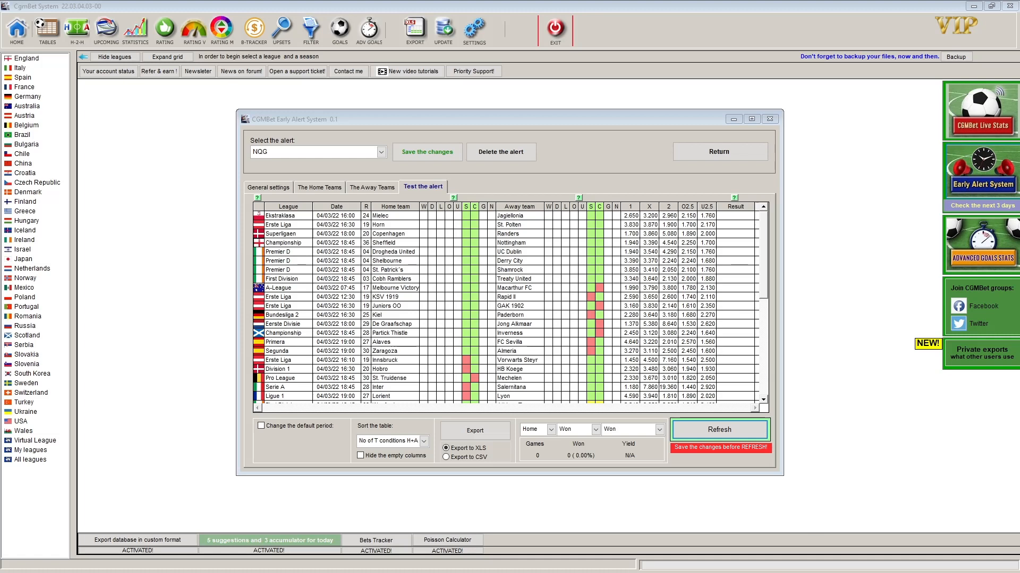
Sort NQG's test results table by Date.
left_click(424, 442)
left_click(393, 458)
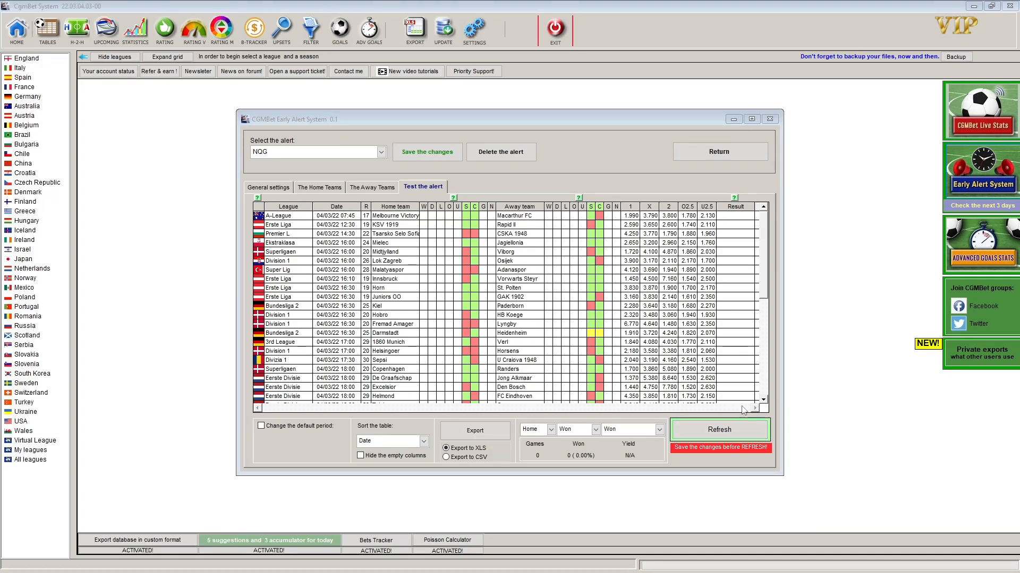
left_click(583, 162)
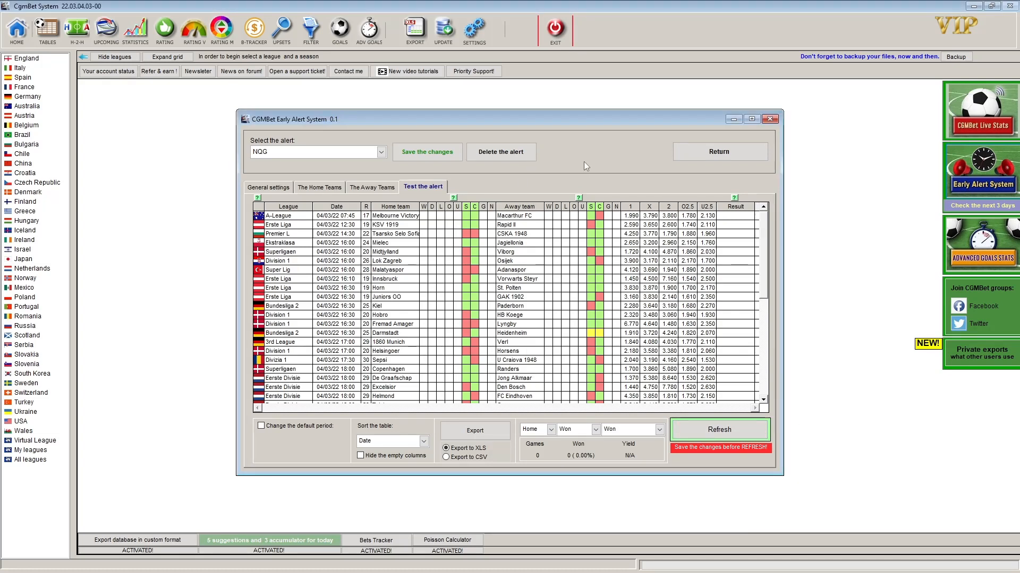